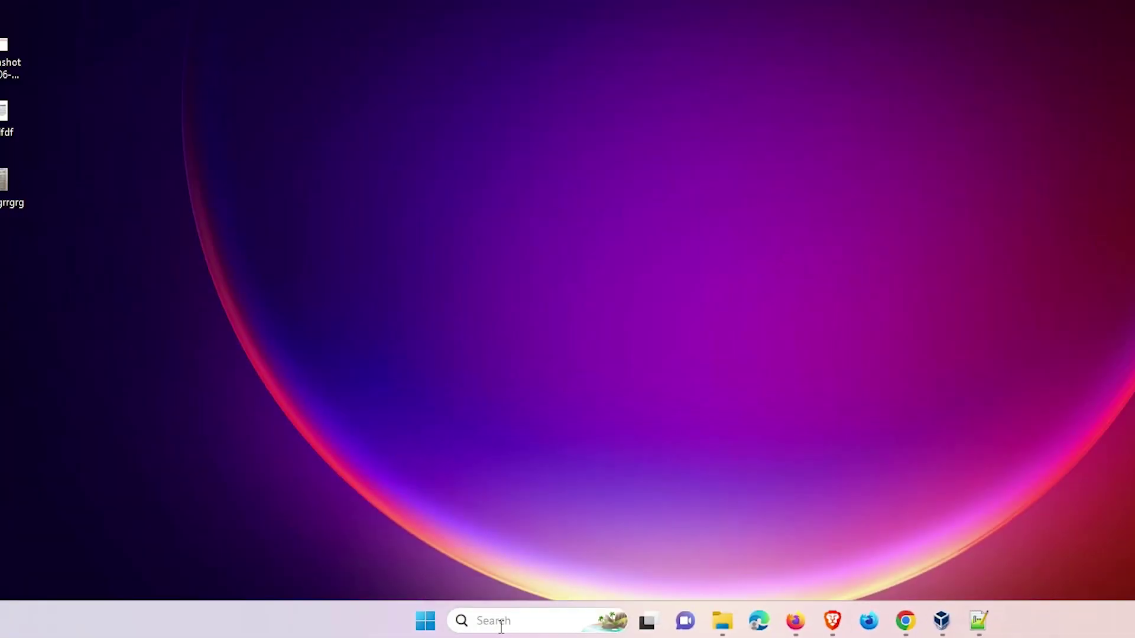
# - Glance at the search panel, then open Taskbar settings from the taskbar's context menu
pyautogui.click(400, 479)
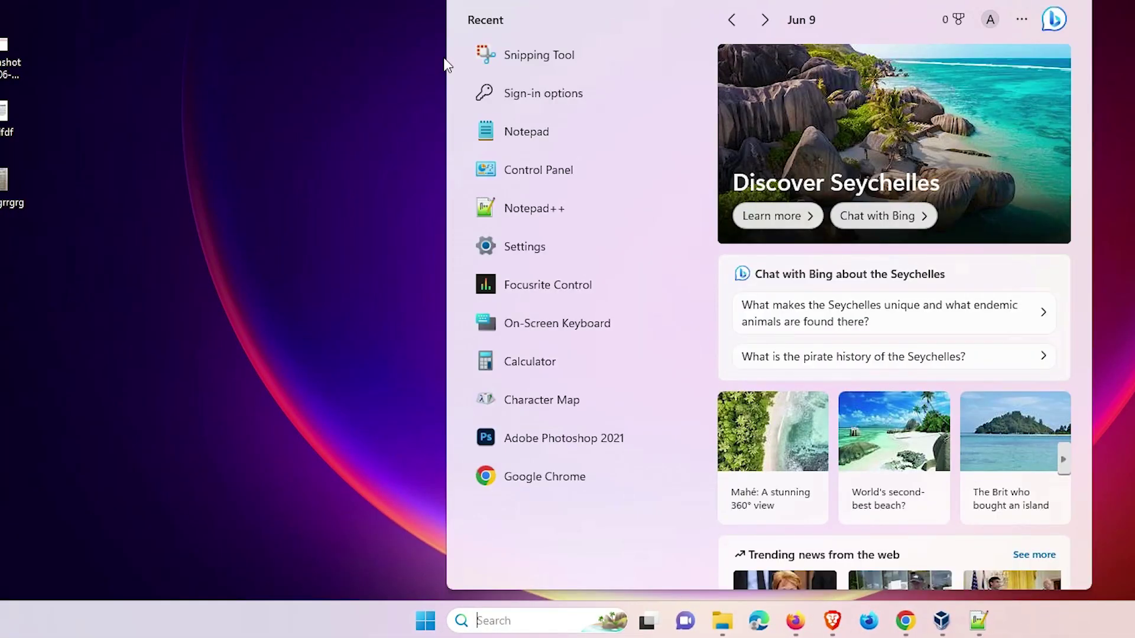
pyautogui.click(273, 277)
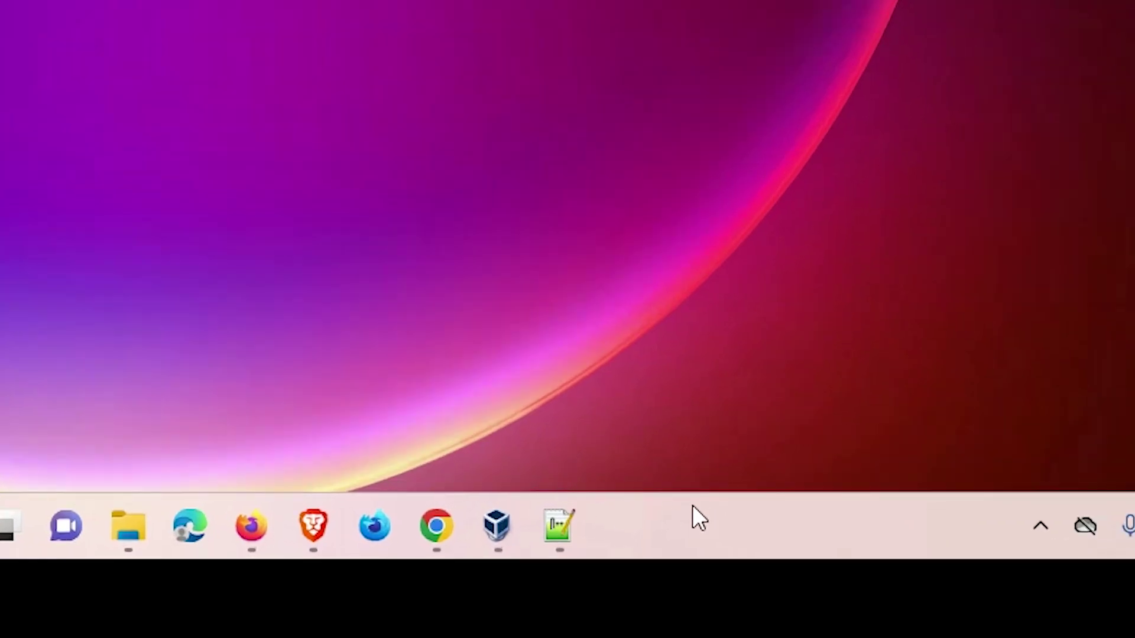
pyautogui.rightClick(642, 523)
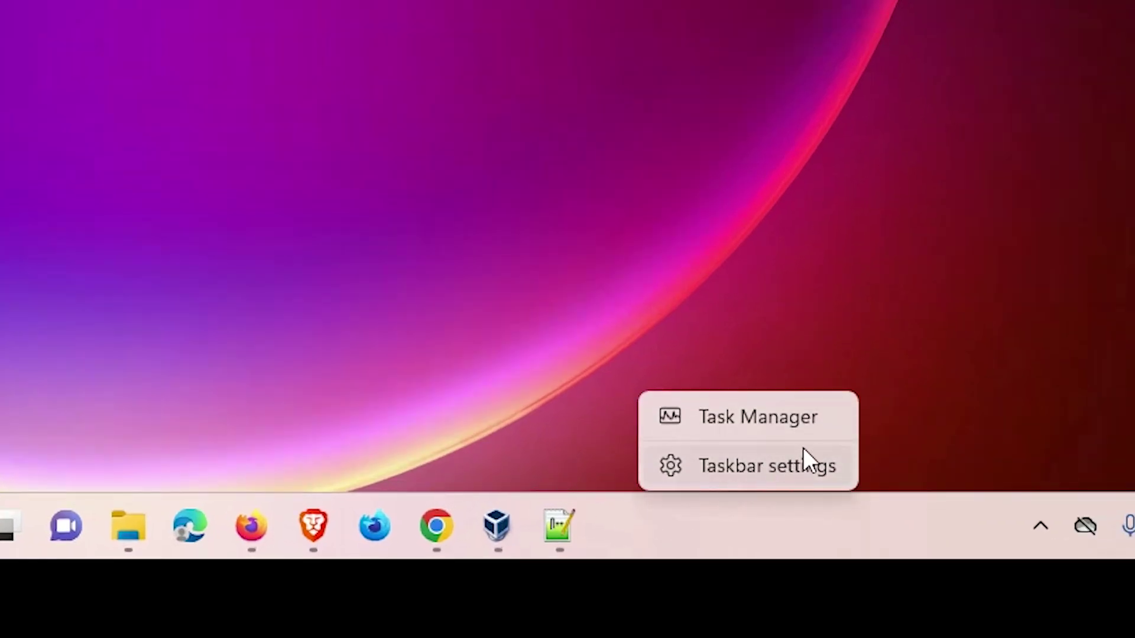
pyautogui.click(756, 469)
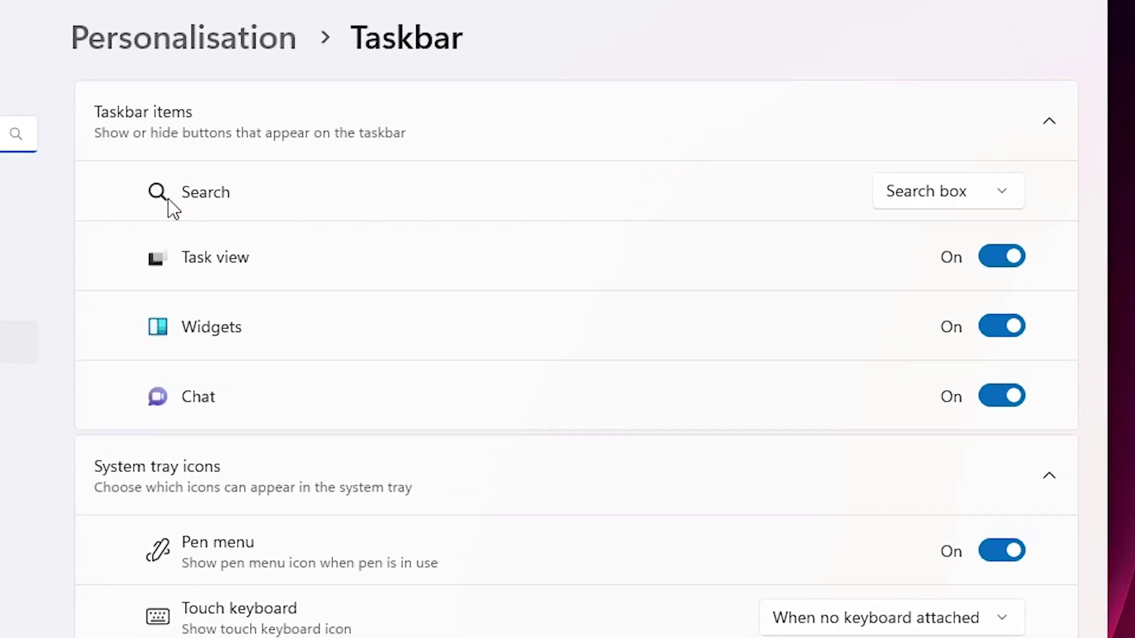
# - Switch taskbar Search to 'Search icon and label', then to 'Search icon only'
pyautogui.click(960, 191)
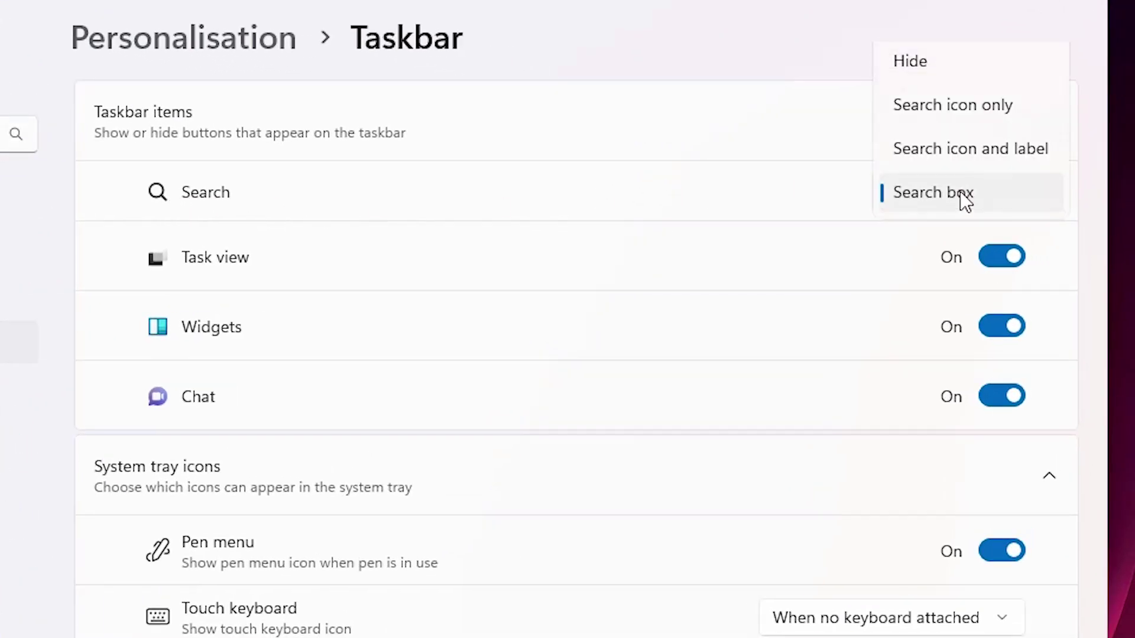
pyautogui.click(969, 147)
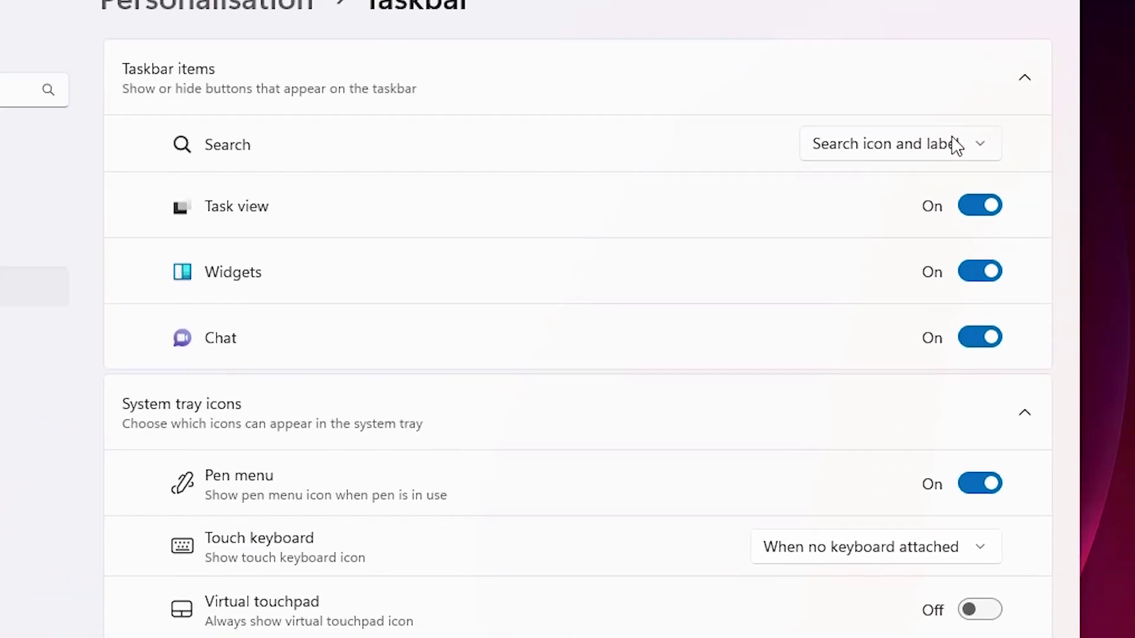
pyautogui.click(950, 145)
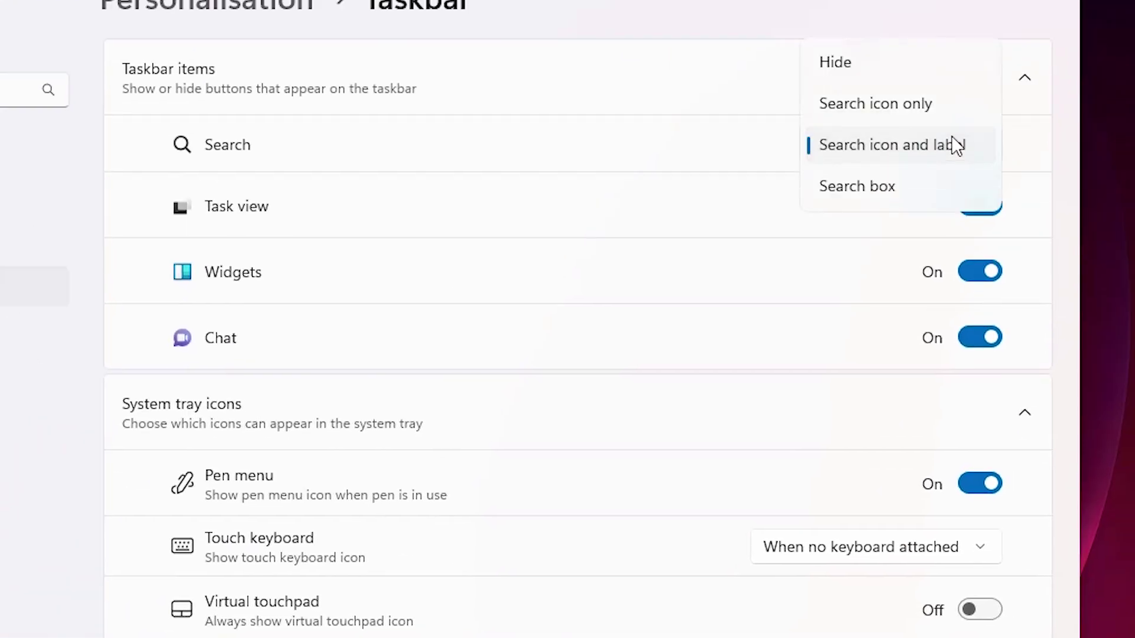
pyautogui.click(902, 107)
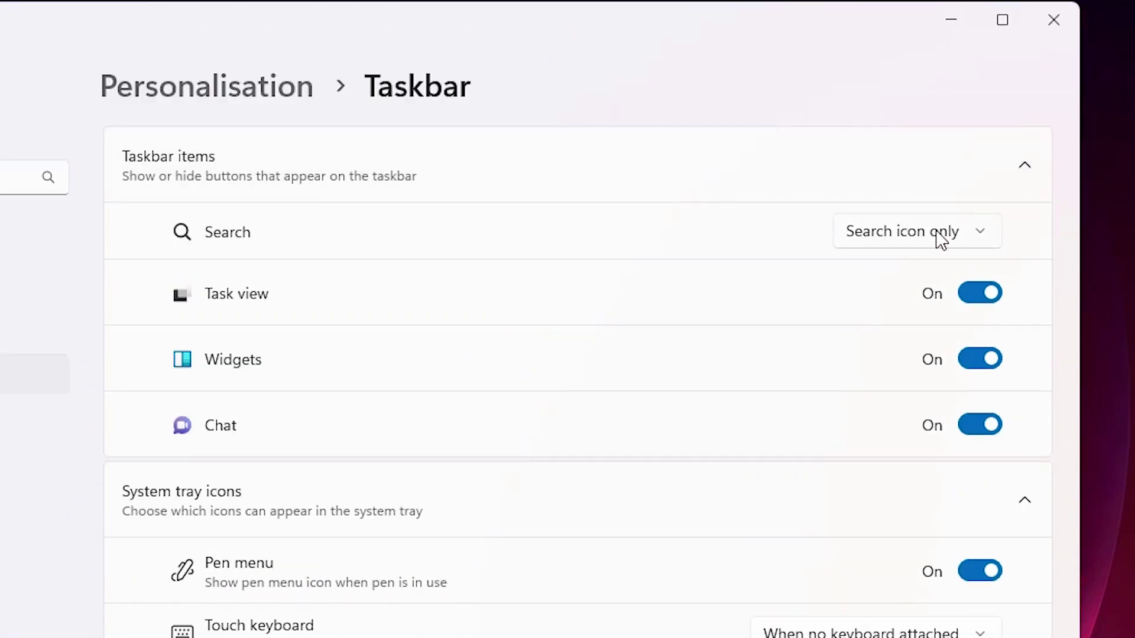
# - Set taskbar Search to Hide and close the Settings window with Alt+F4
pyautogui.click(941, 241)
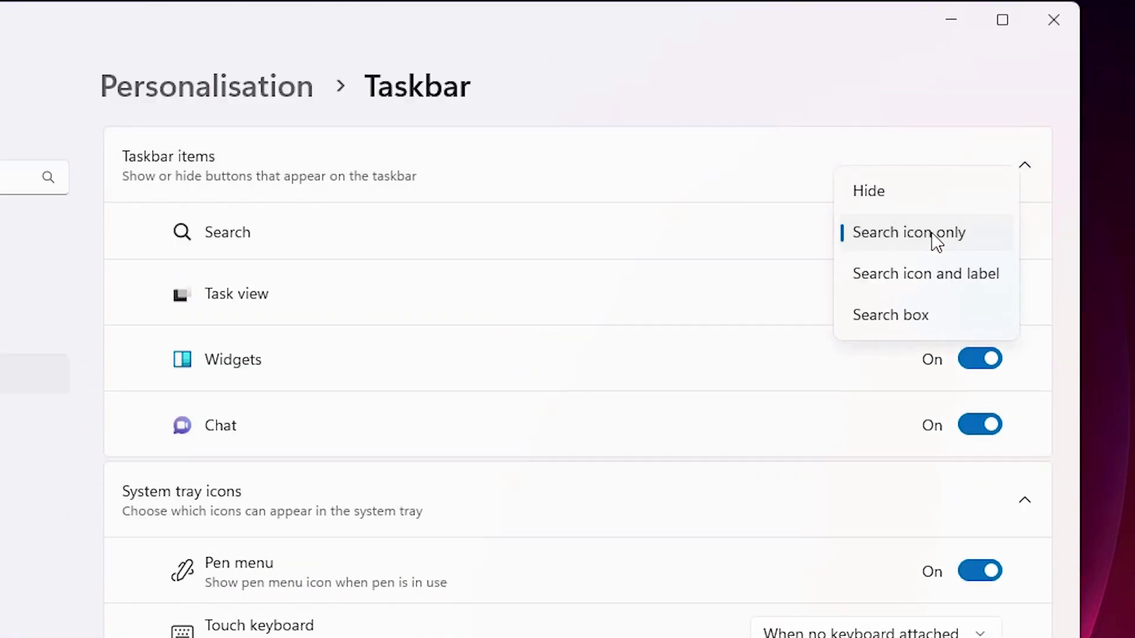
pyautogui.click(897, 206)
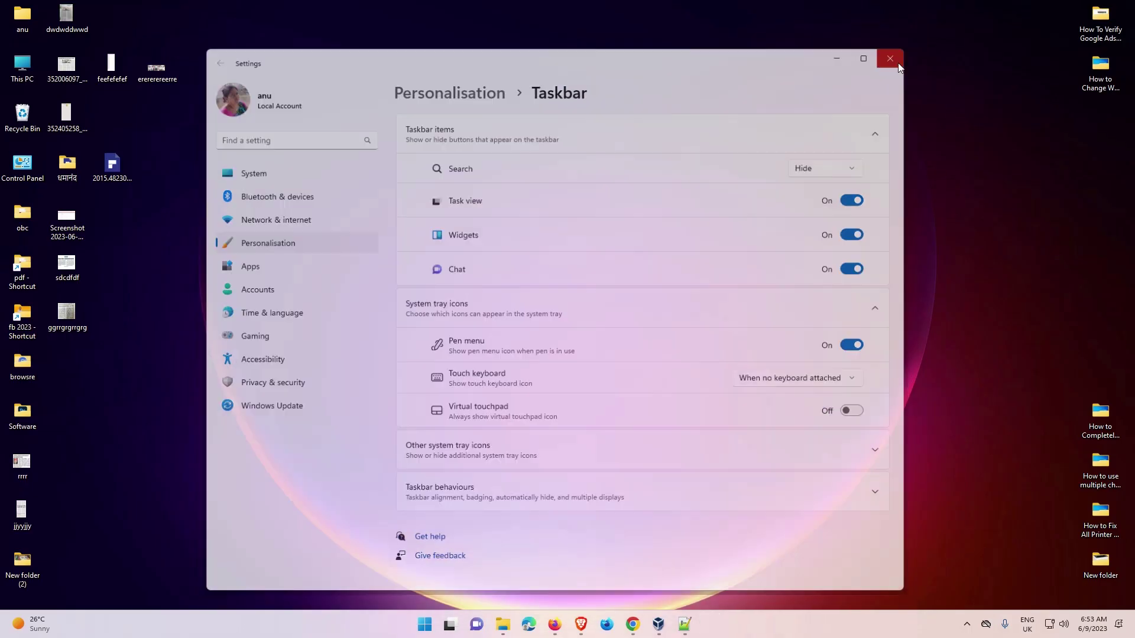
pyautogui.hotkey('alt', 'F4')
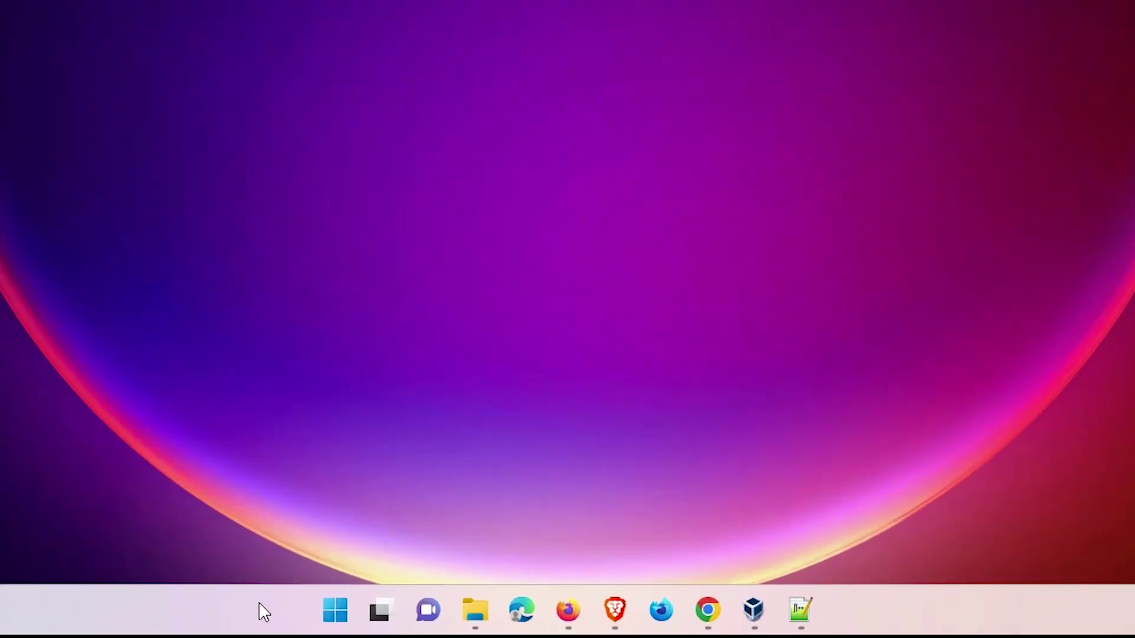
pyautogui.rightClick(260, 611)
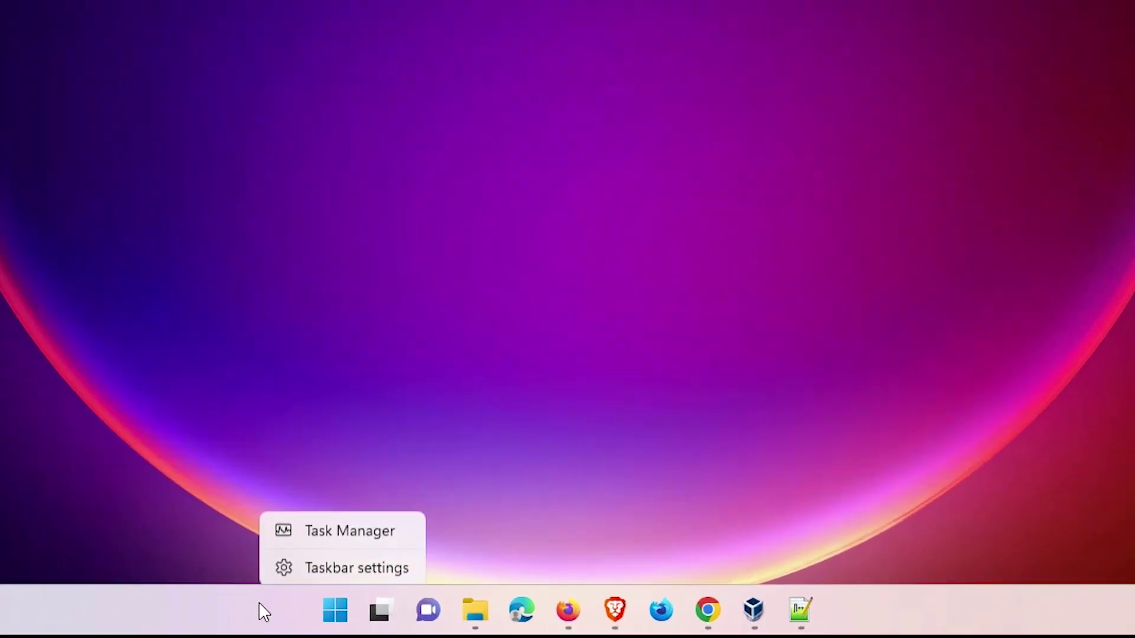
# - Reopen Taskbar settings and set Search back to 'Search box'
pyautogui.click(392, 566)
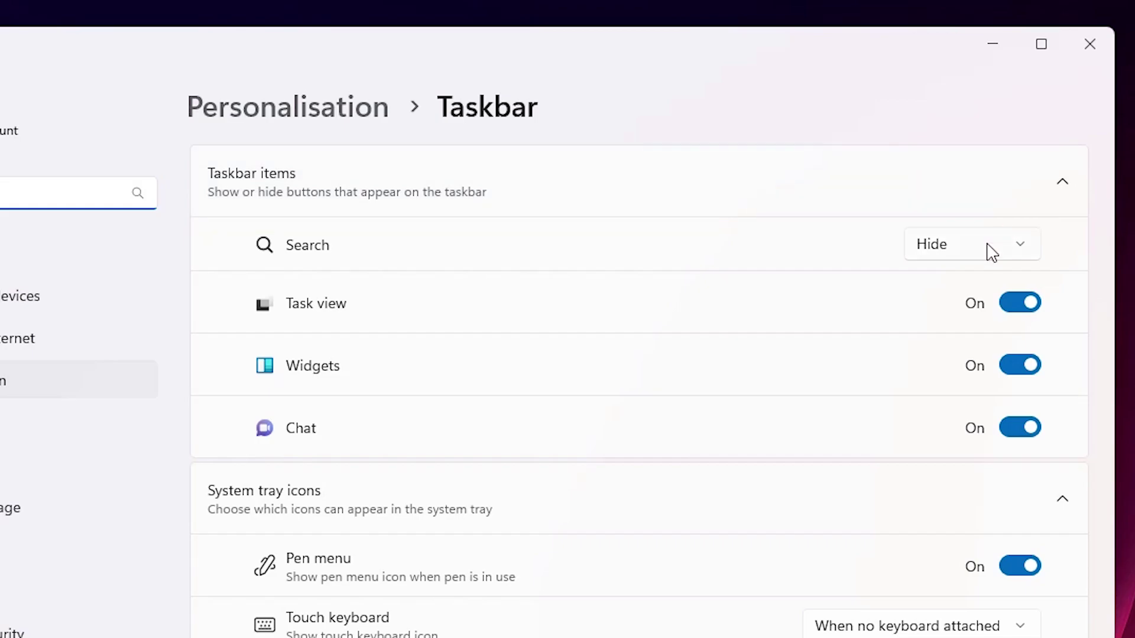
pyautogui.click(990, 252)
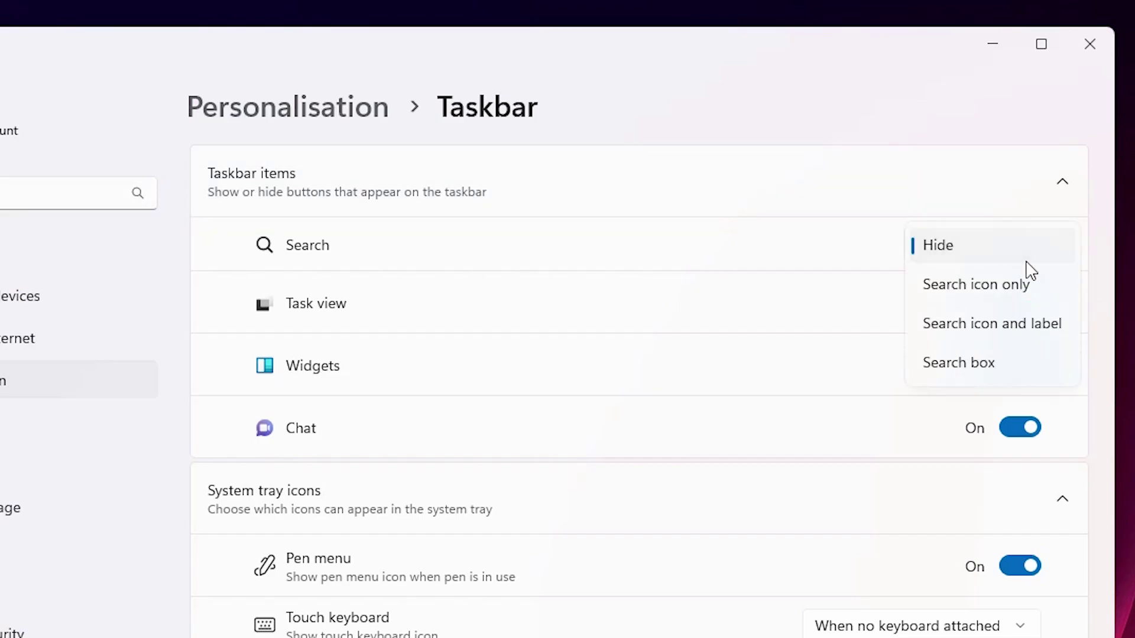
pyautogui.click(973, 364)
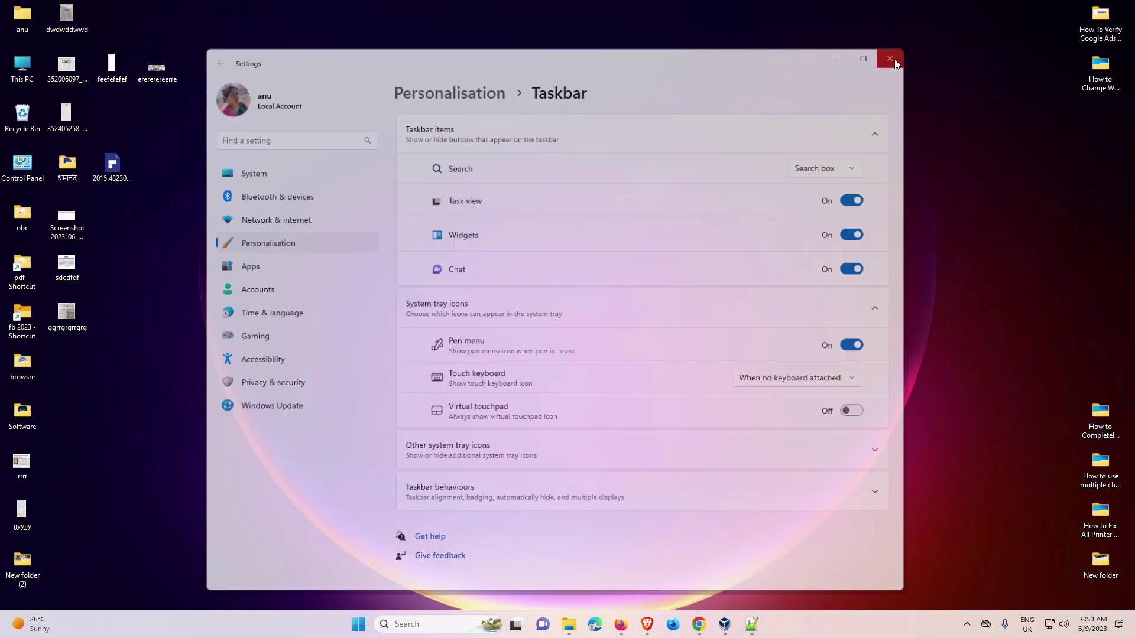
# - Close the Settings window with its title-bar X, leaving a clear desktop
pyautogui.click(890, 60)
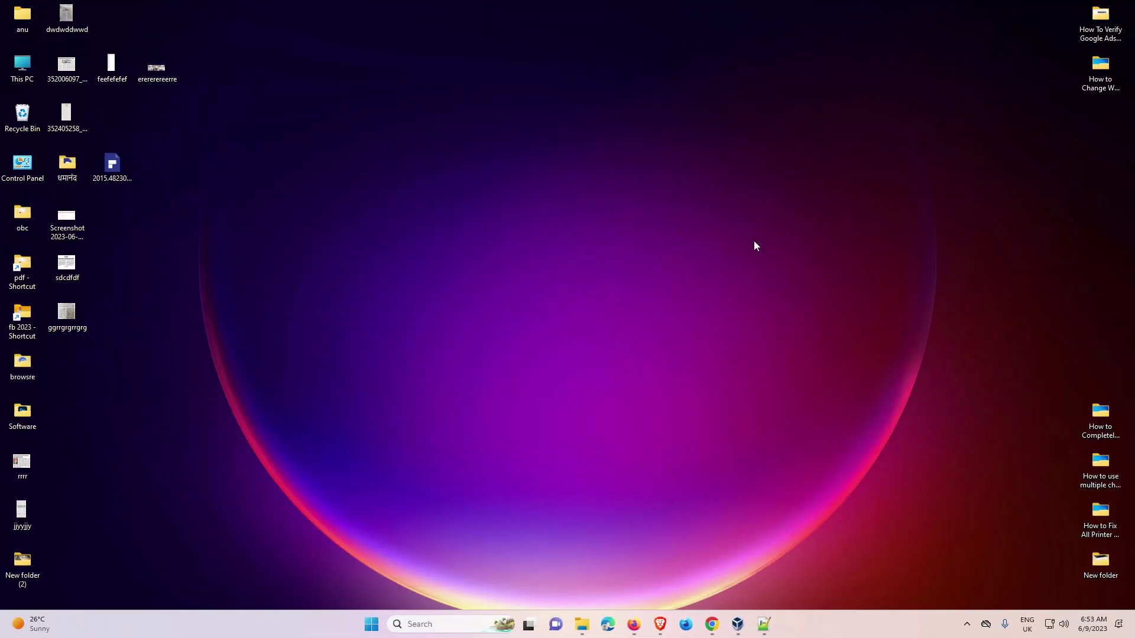